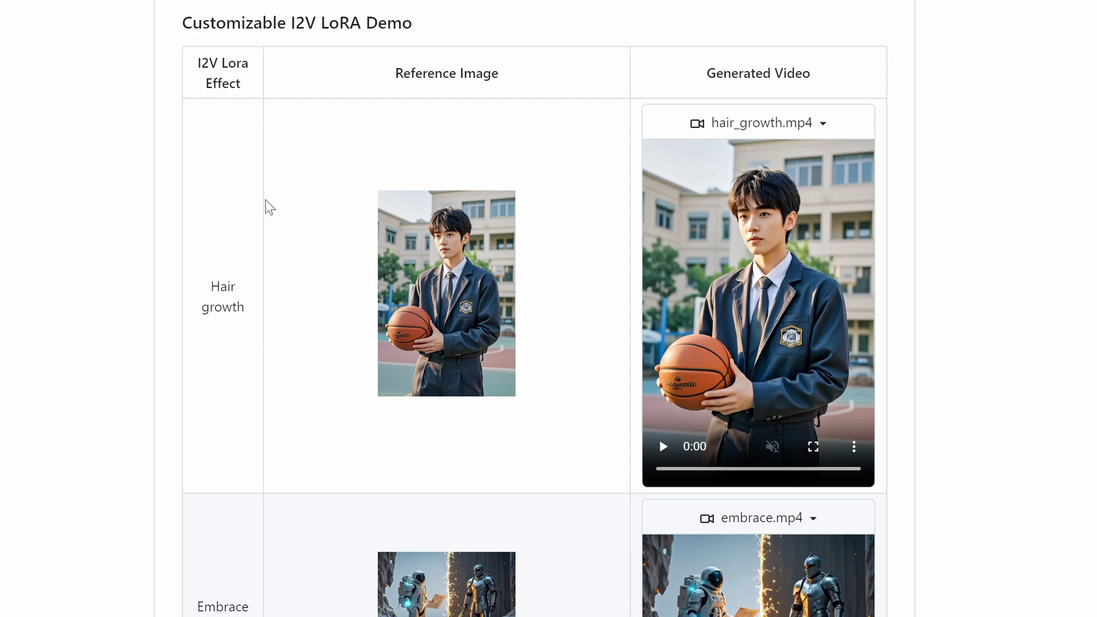
# Step: Play the Hair growth LoRA demo video, hair_growth.mp4
pyautogui.scroll(-1, 535, 316)
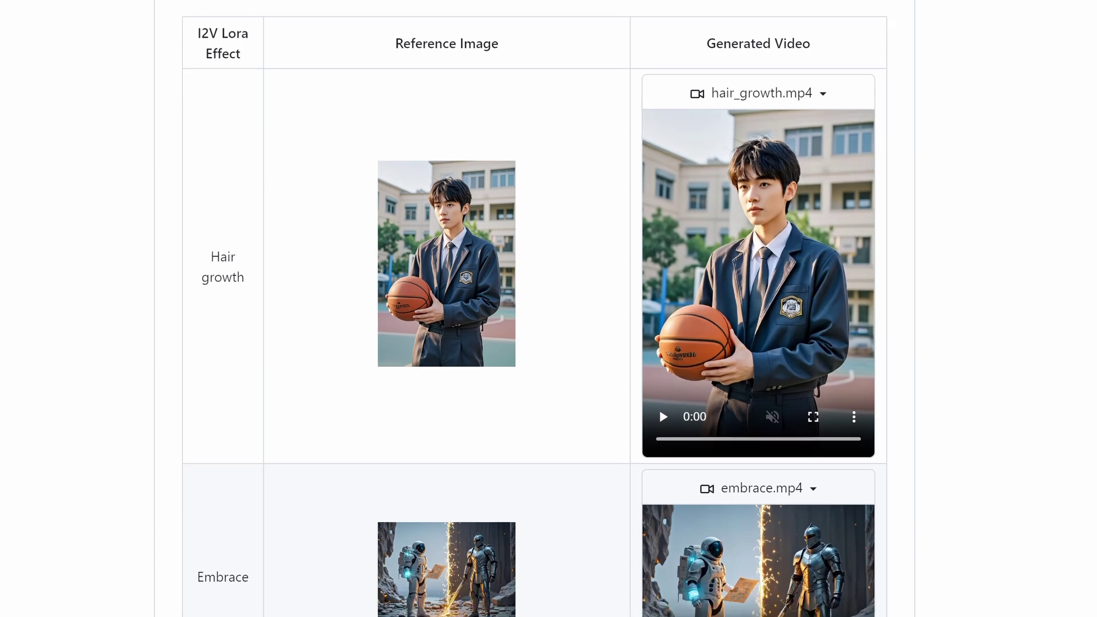
pyautogui.scroll(-2, 535, 309)
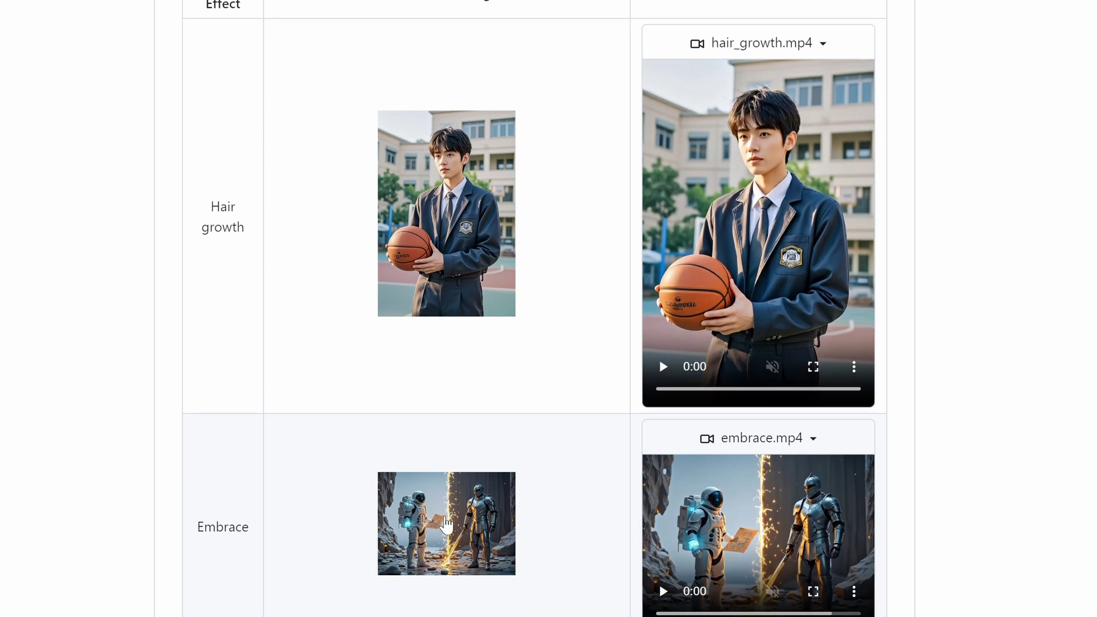
pyautogui.moveTo(216, 201); pyautogui.dragTo(246, 230)
pyautogui.scroll(1, 248, 238)
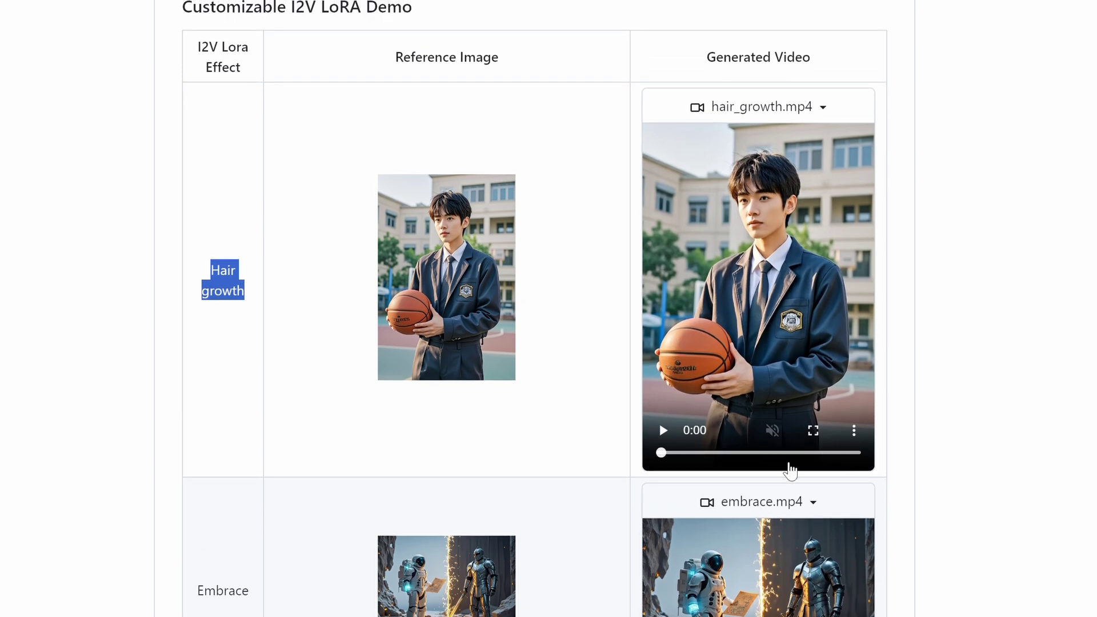
pyautogui.click(662, 430)
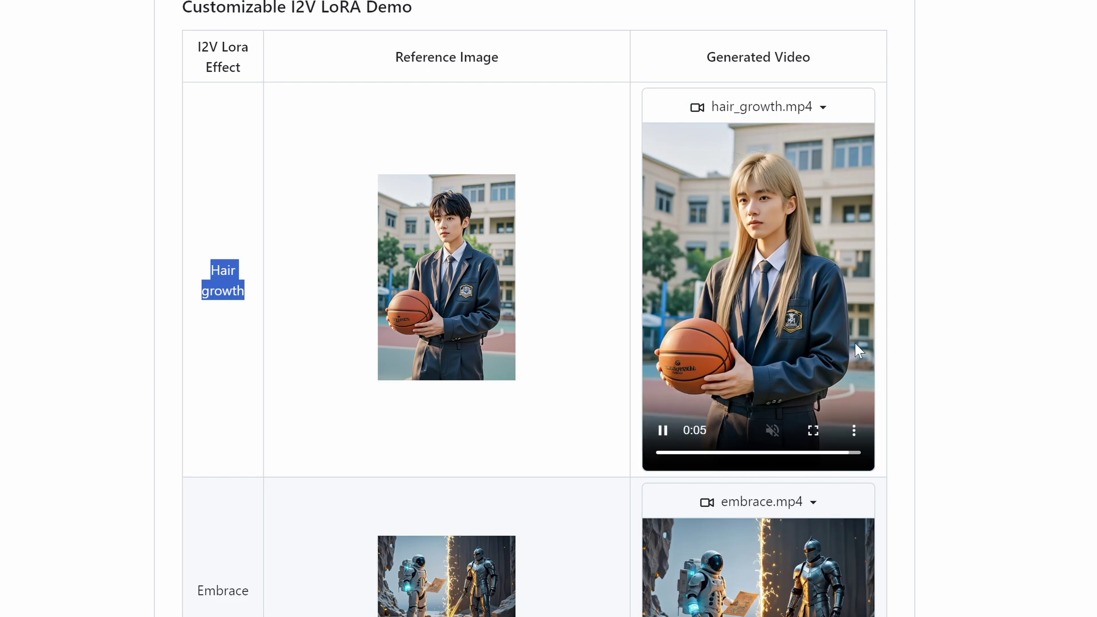
# Step: Play the Embrace LoRA demo video, embrace.mp4, and replay it after it ends
pyautogui.scroll(-1, 695, 585)
pyautogui.scroll(-1, 695, 586)
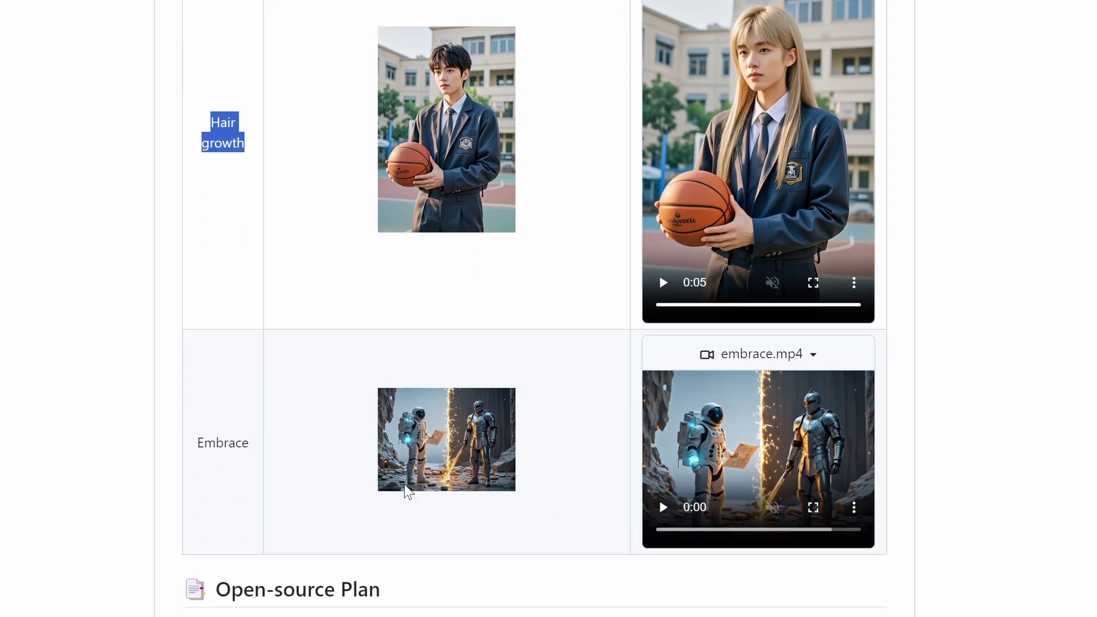
pyautogui.moveTo(202, 441); pyautogui.dragTo(250, 441)
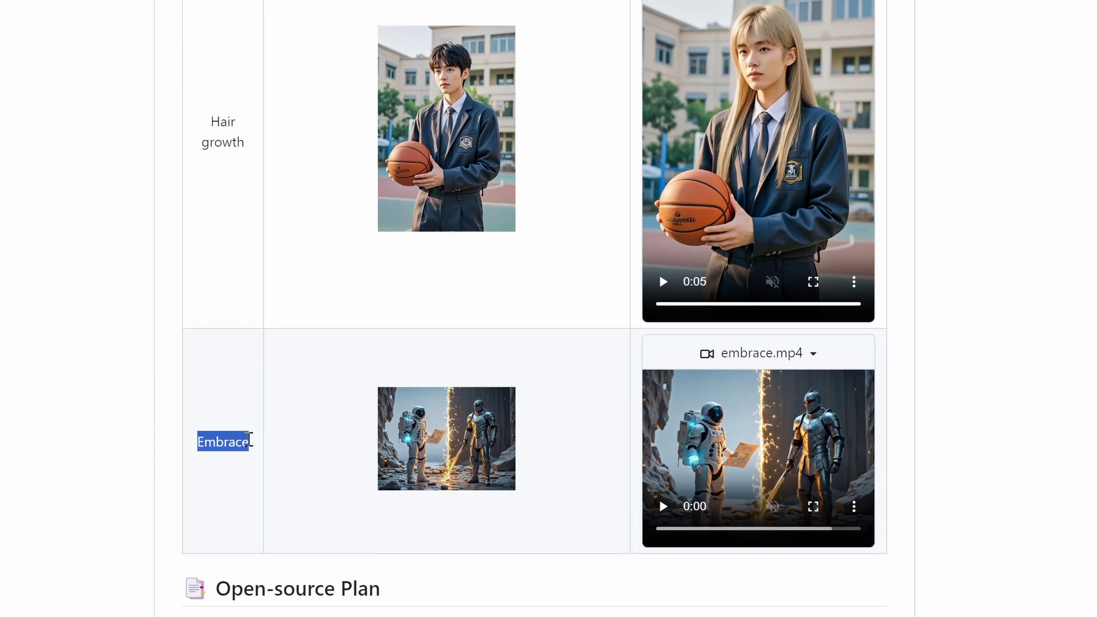
pyautogui.click(334, 524)
pyautogui.click(662, 506)
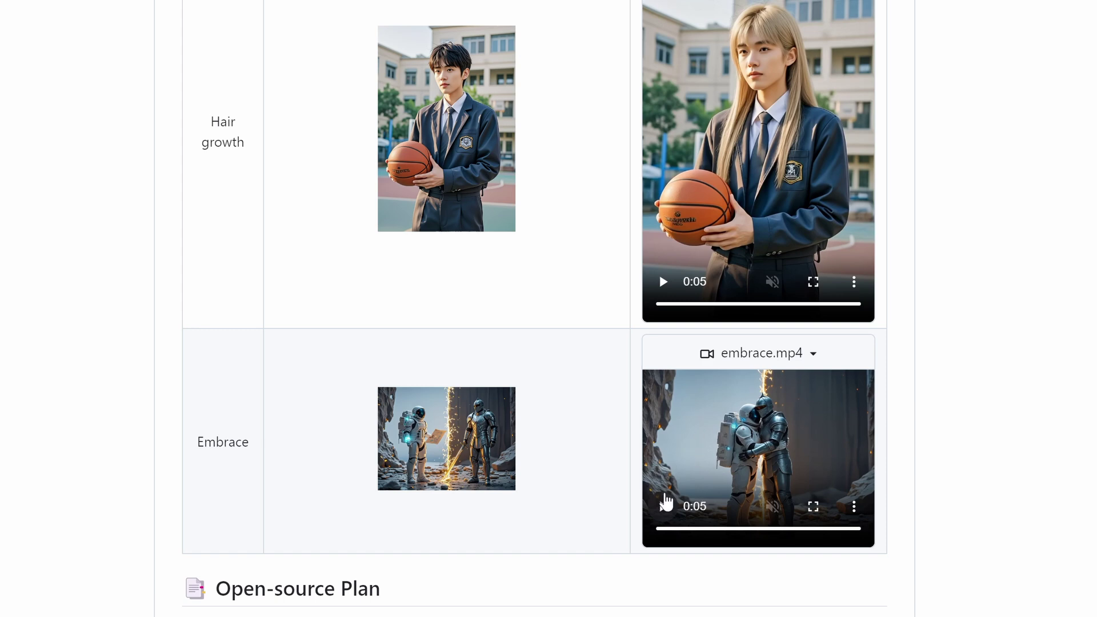
pyautogui.click(663, 506)
pyautogui.scroll(1, 535, 304)
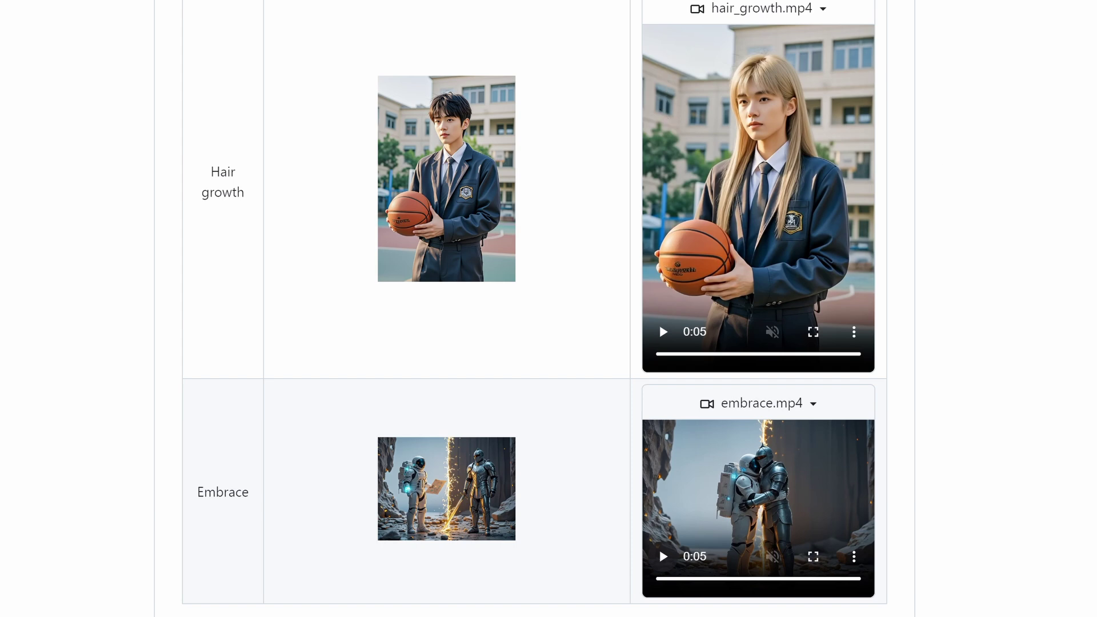
# Step: Scroll the HunyuanVideo-I2V README past the plan and architecture down to the GPU Requirements section
pyautogui.scroll(-5, 535, 309)
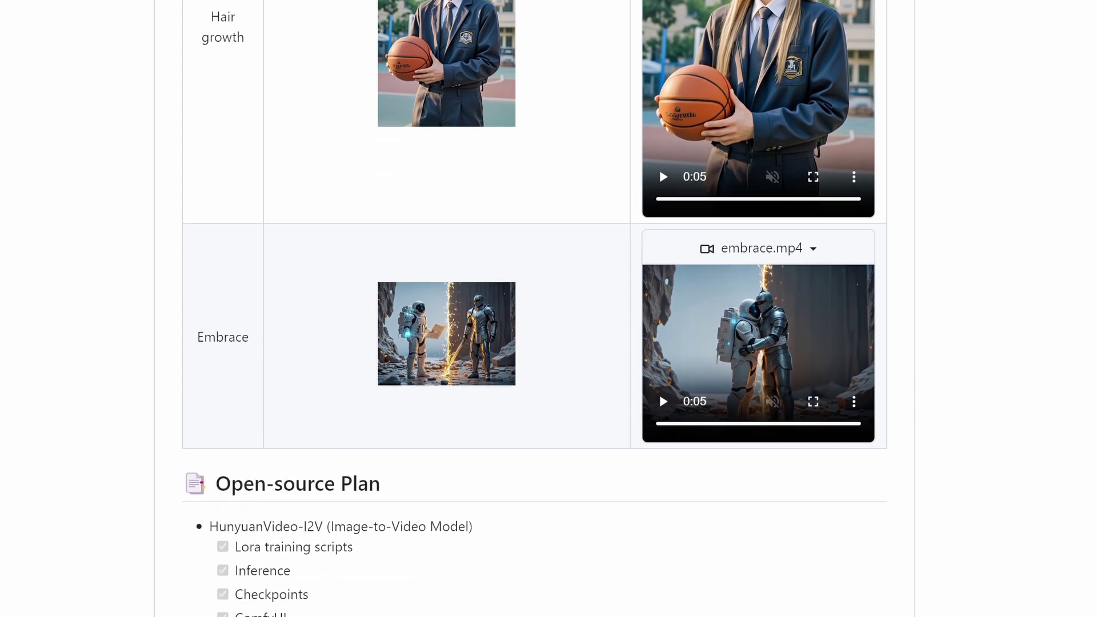
pyautogui.scroll(-6, 535, 309)
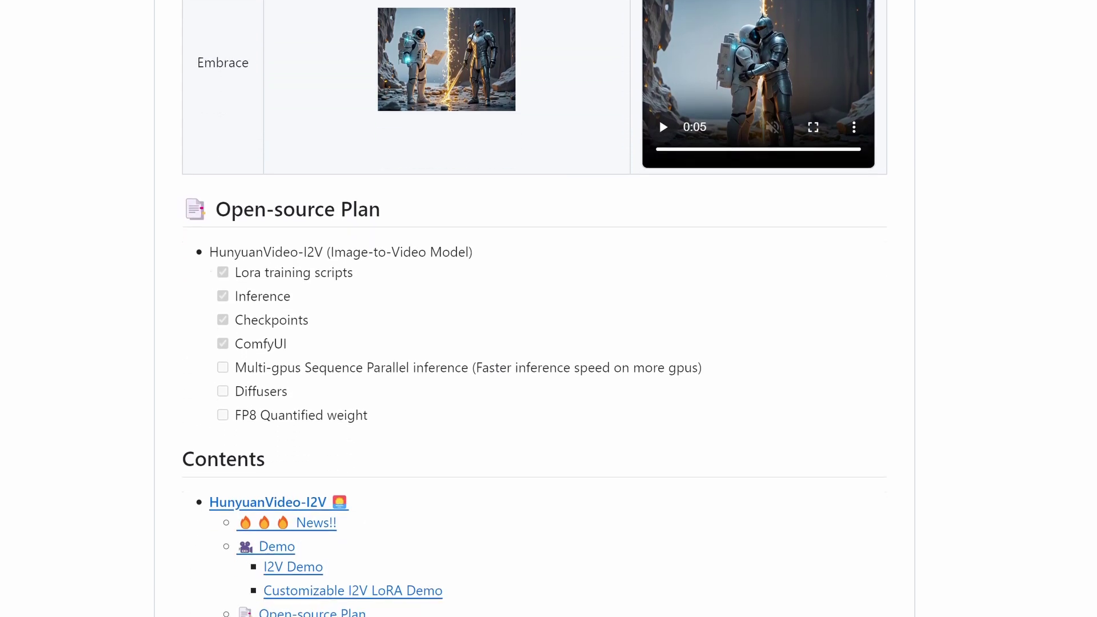
pyautogui.scroll(-11, 534, 309)
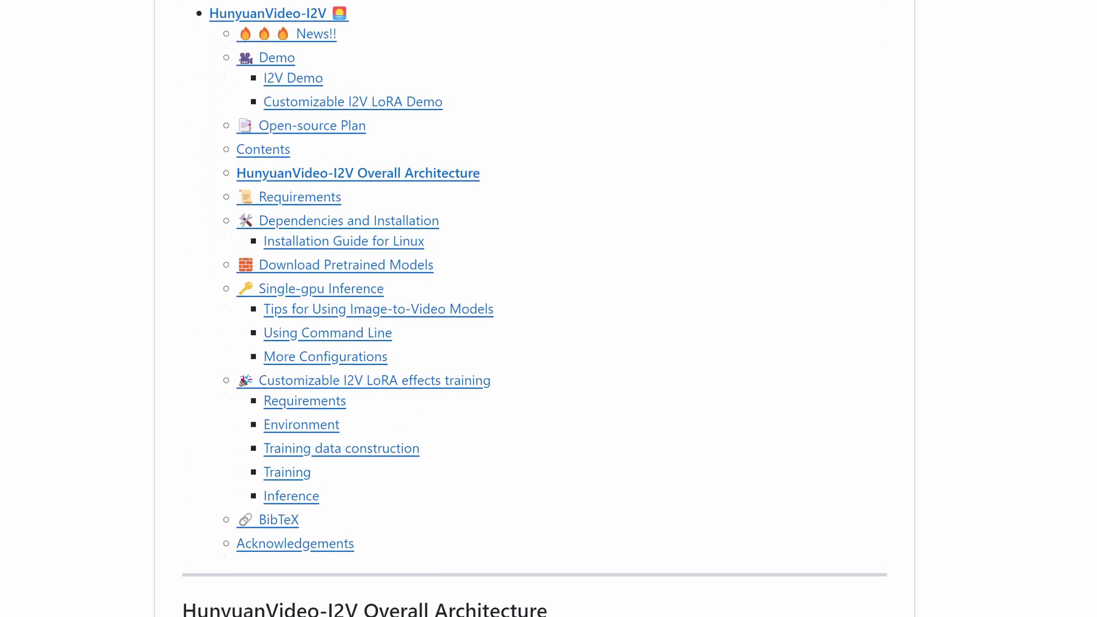
pyautogui.scroll(-5, 535, 308)
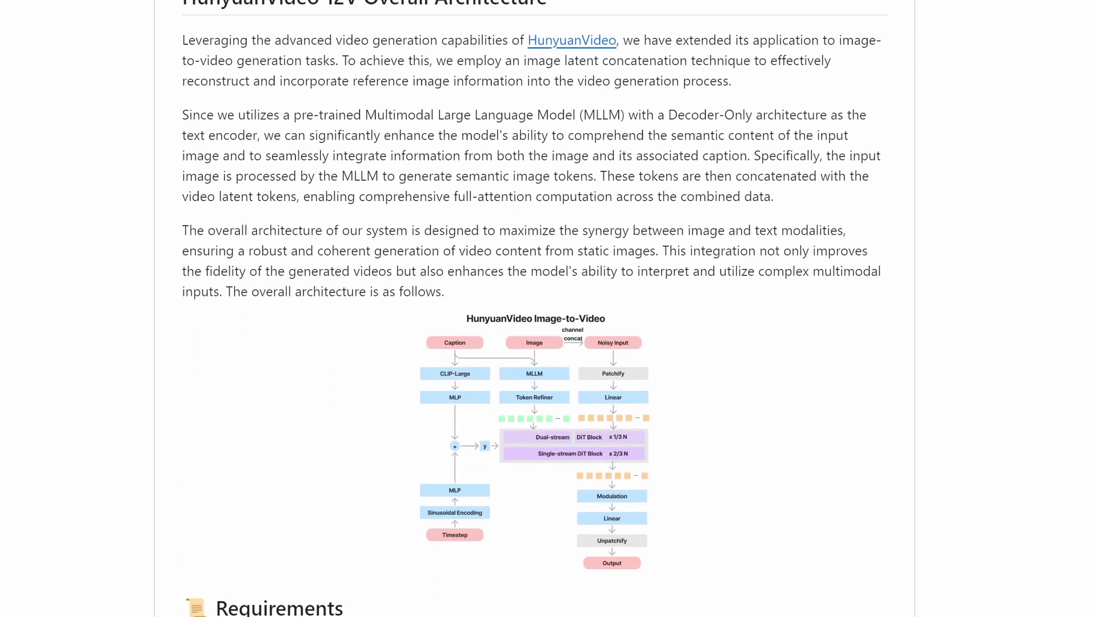
pyautogui.scroll(-4, 535, 308)
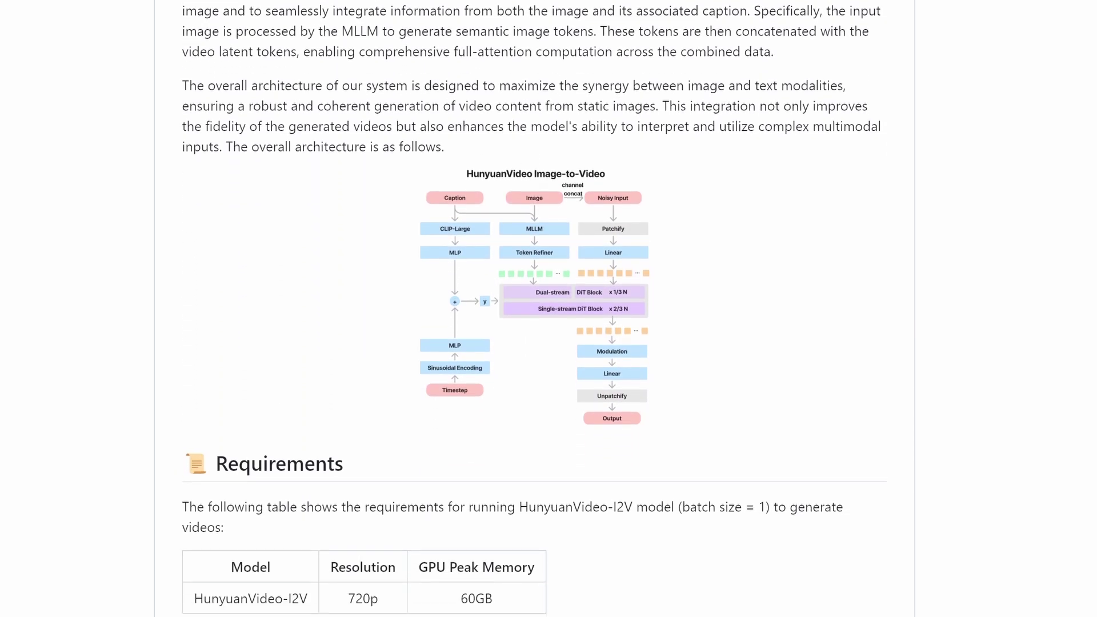
pyautogui.scroll(-2, 535, 309)
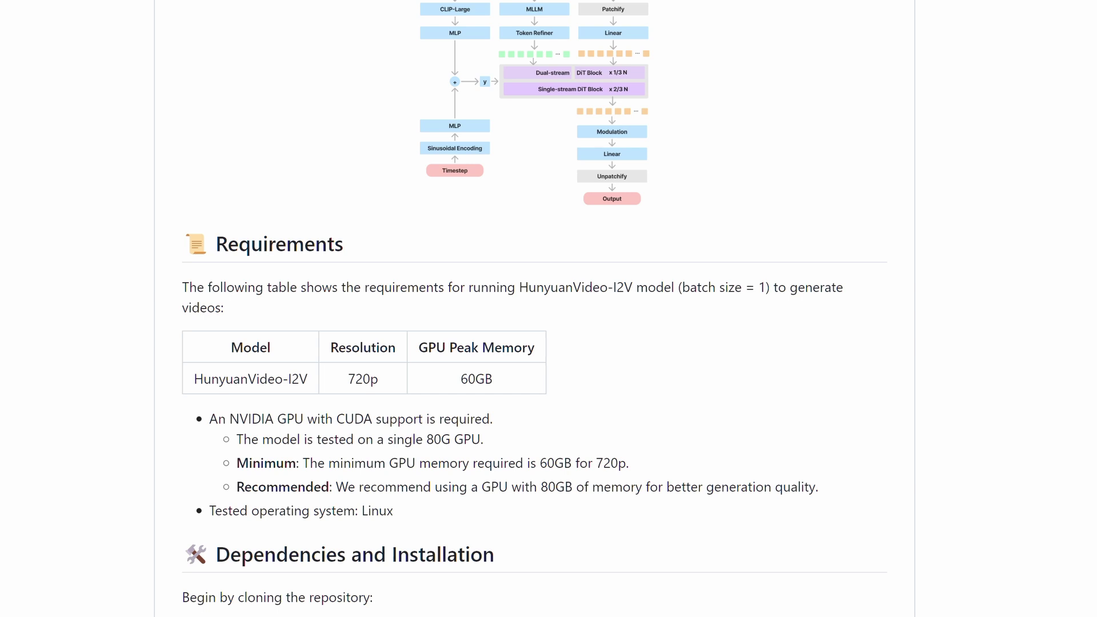
pyautogui.scroll(-1, 535, 308)
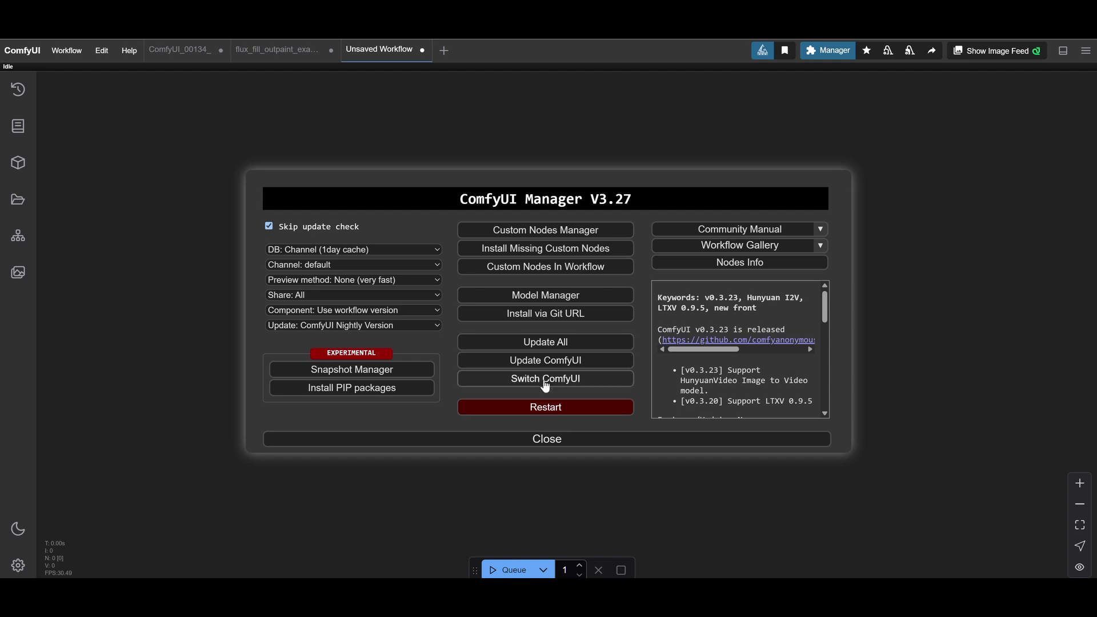
# Step: Follow the blog.comfy.org link in the Manager's Hunyuan Image2Video news entry
pyautogui.moveTo(776, 316); pyautogui.dragTo(663, 294)
pyautogui.moveTo(825, 299); pyautogui.dragTo(818, 324)
pyautogui.moveTo(719, 324); pyautogui.dragTo(828, 352)
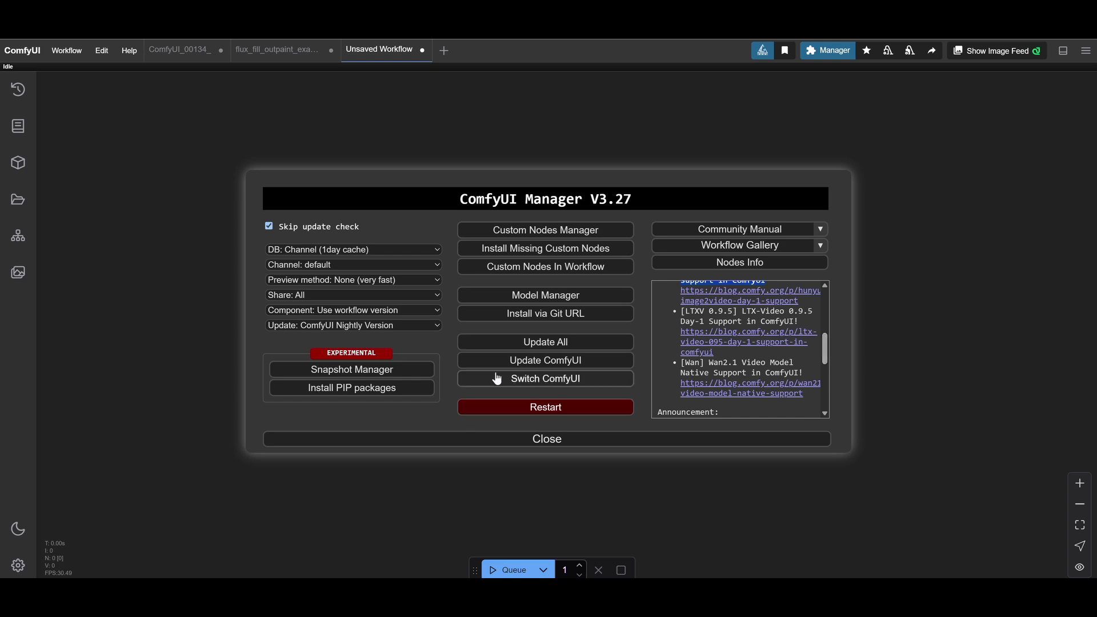
pyautogui.click(759, 293)
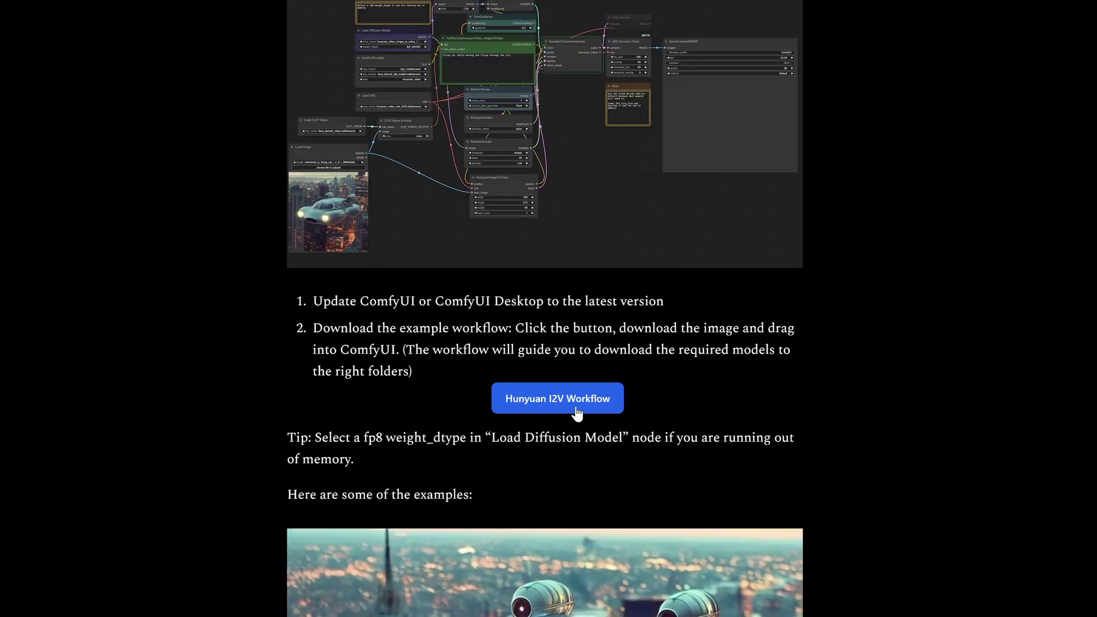
# Step: Drag the blog's robot I2V example image onto the ComfyUI canvas to load its workflow
pyautogui.click(575, 411)
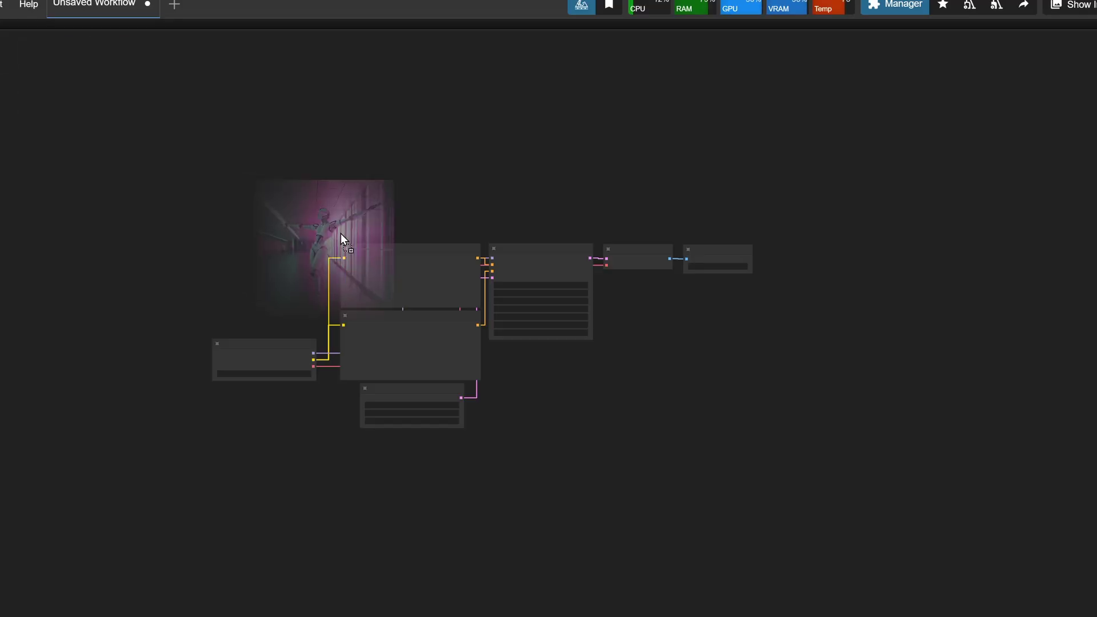
pyautogui.moveTo(341, 233); pyautogui.dragTo(337, 234)
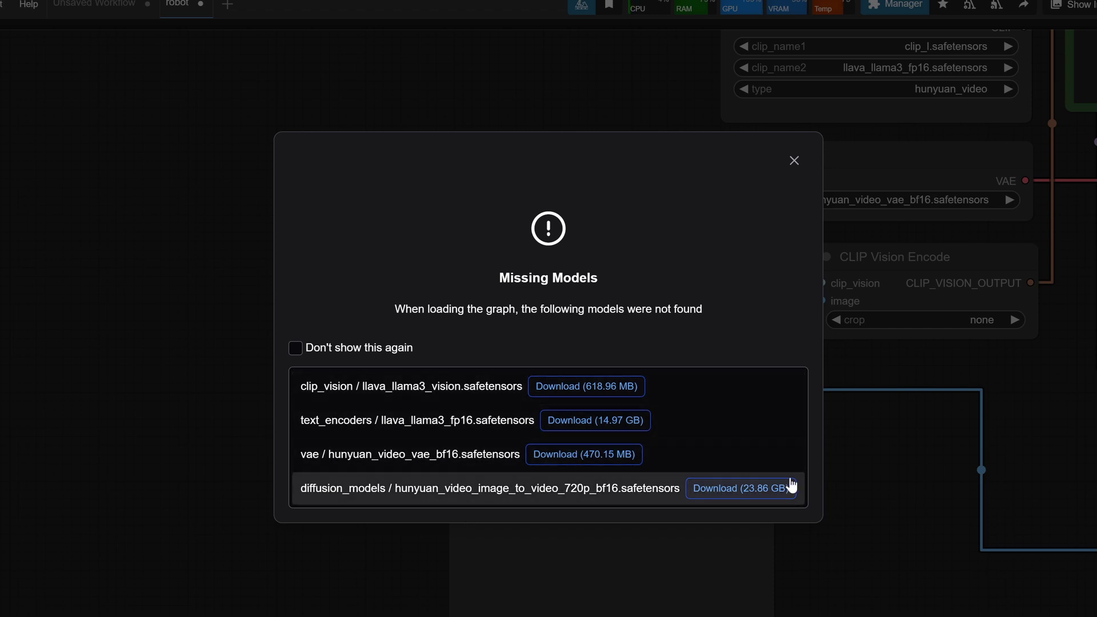
# Step: Dismiss the missing models warning, then set CLIP vision to vit-large-patch14 and VAE to hunyuan_I2V_vae_bf16
pyautogui.click(795, 161)
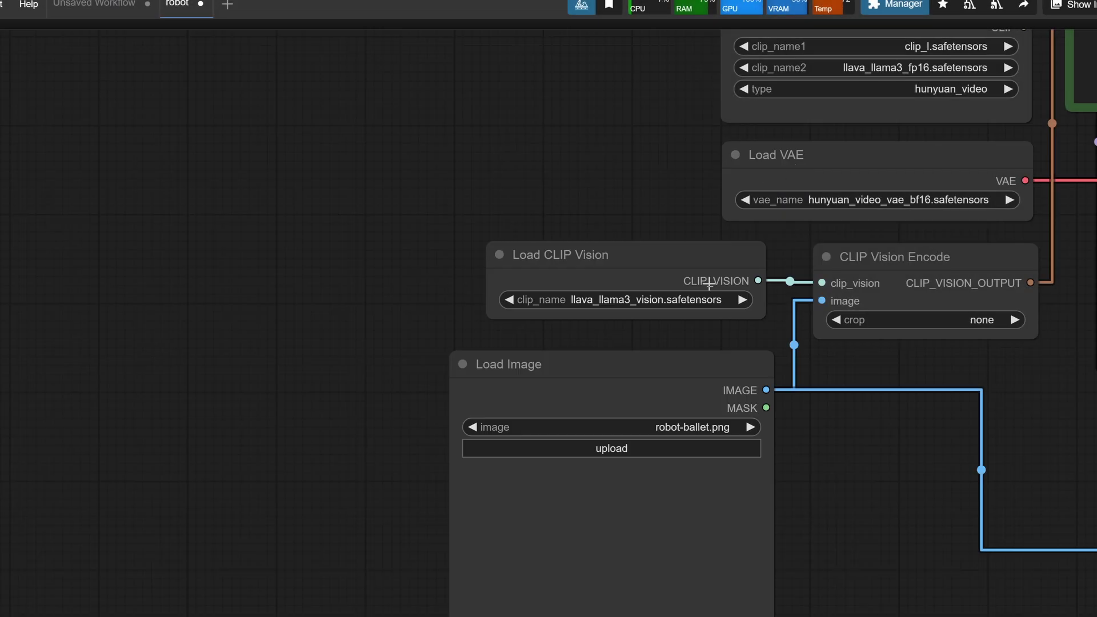
pyautogui.click(658, 299)
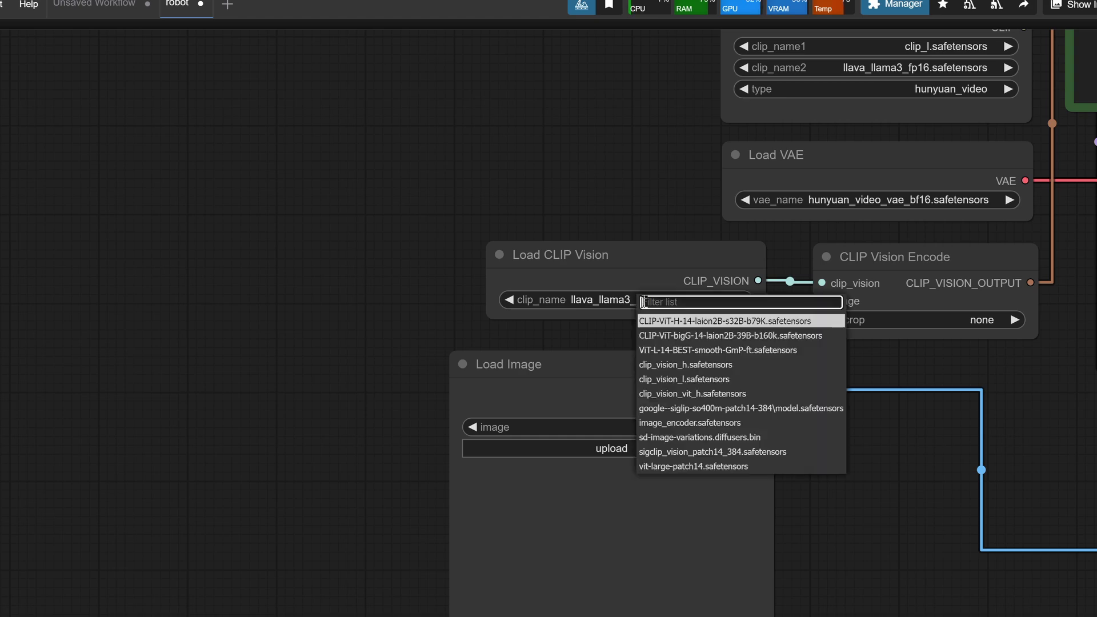
pyautogui.click(694, 466)
pyautogui.hscroll(5, 409, 208)
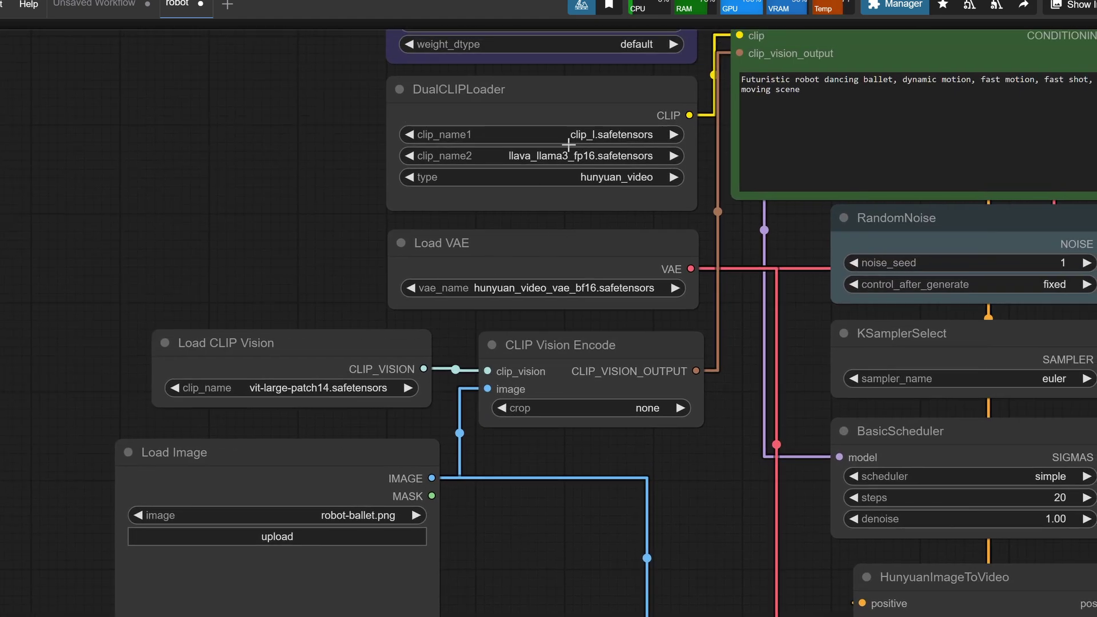
pyautogui.click(570, 289)
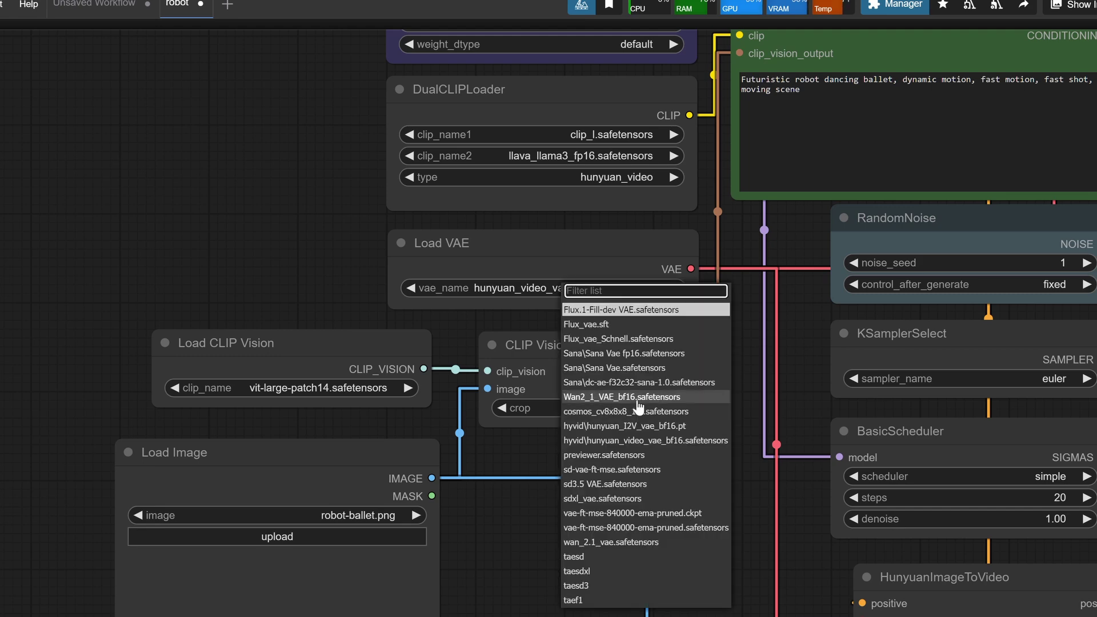
pyautogui.write('hun')
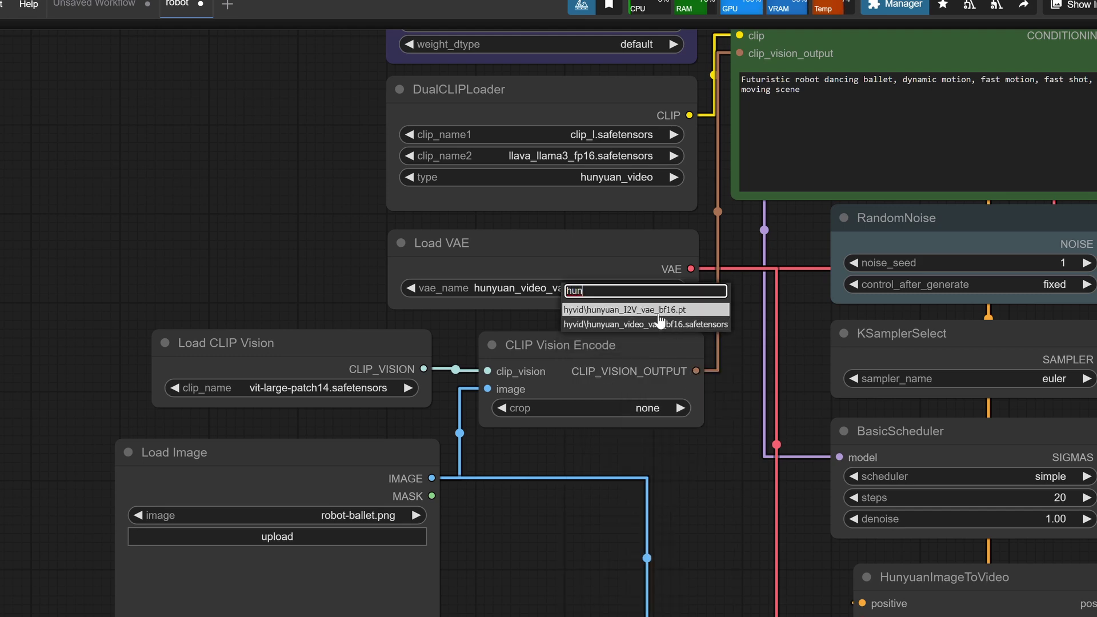
pyautogui.click(672, 311)
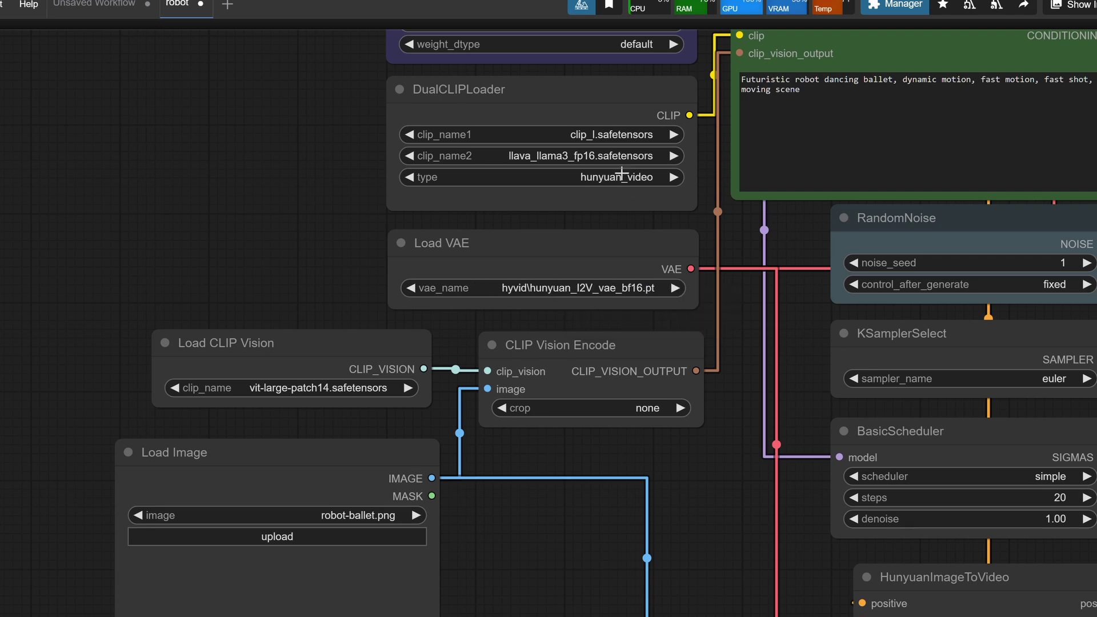
# Step: Set the DualCLIPLoader text encoders to llava_llama3_fp8_scaled and clip_l.safetensors
pyautogui.click(577, 161)
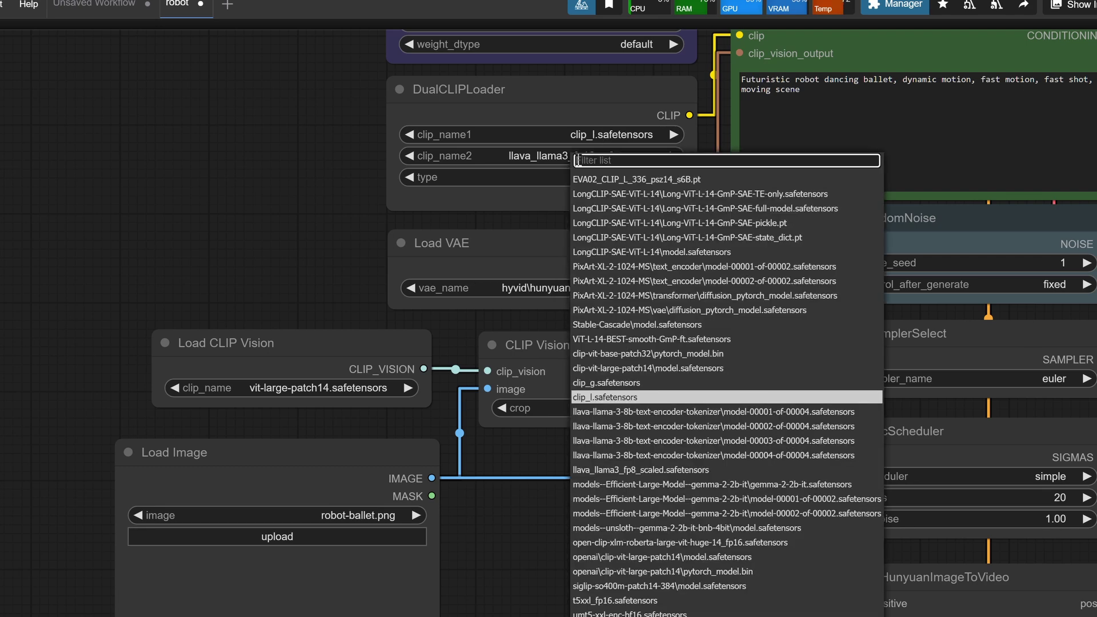
pyautogui.write('llava')
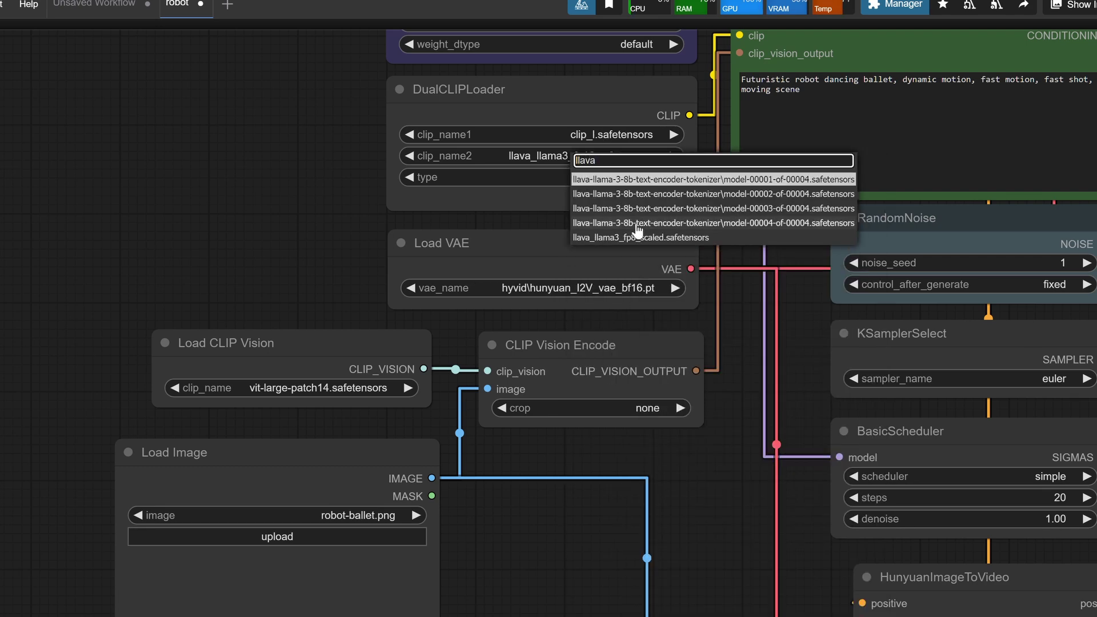
pyautogui.click(637, 237)
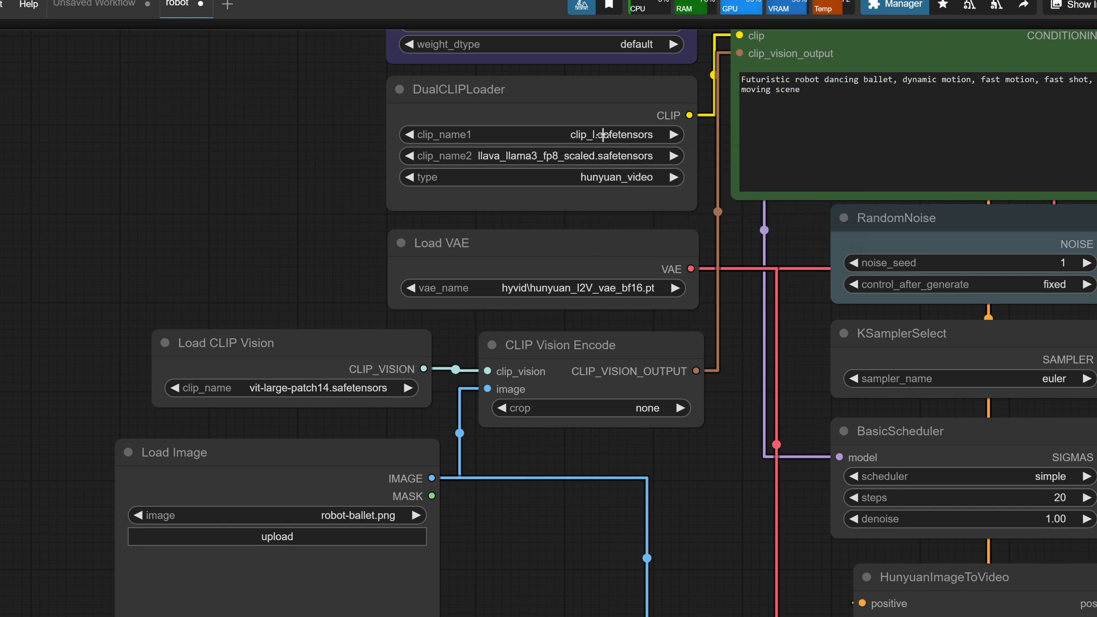
pyautogui.click(603, 135)
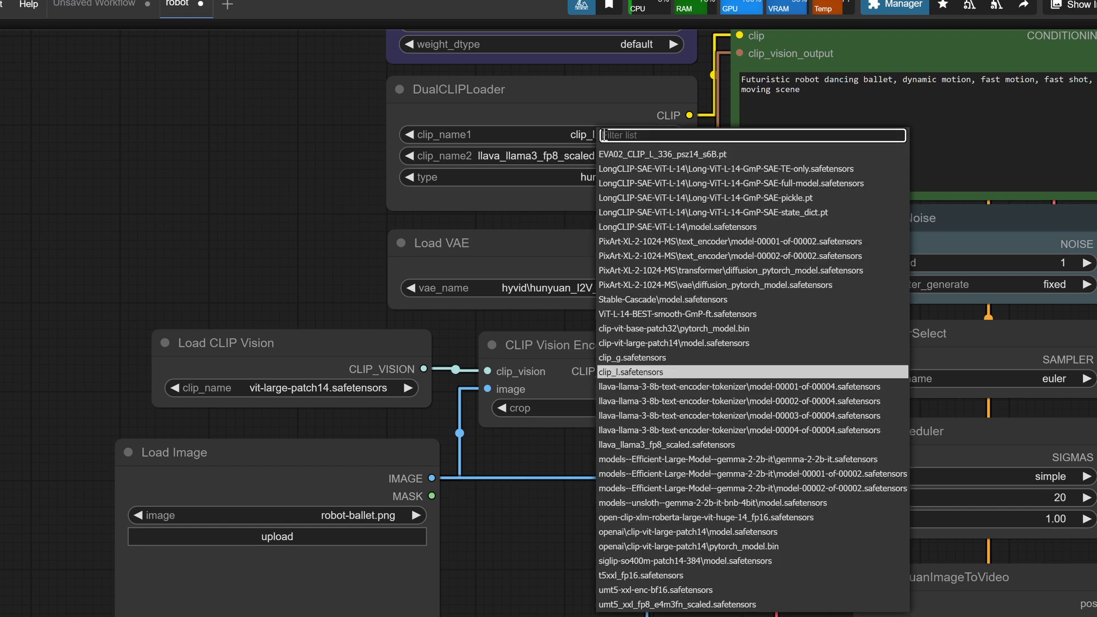
pyautogui.click(632, 373)
pyautogui.scroll(-3, 594, 464)
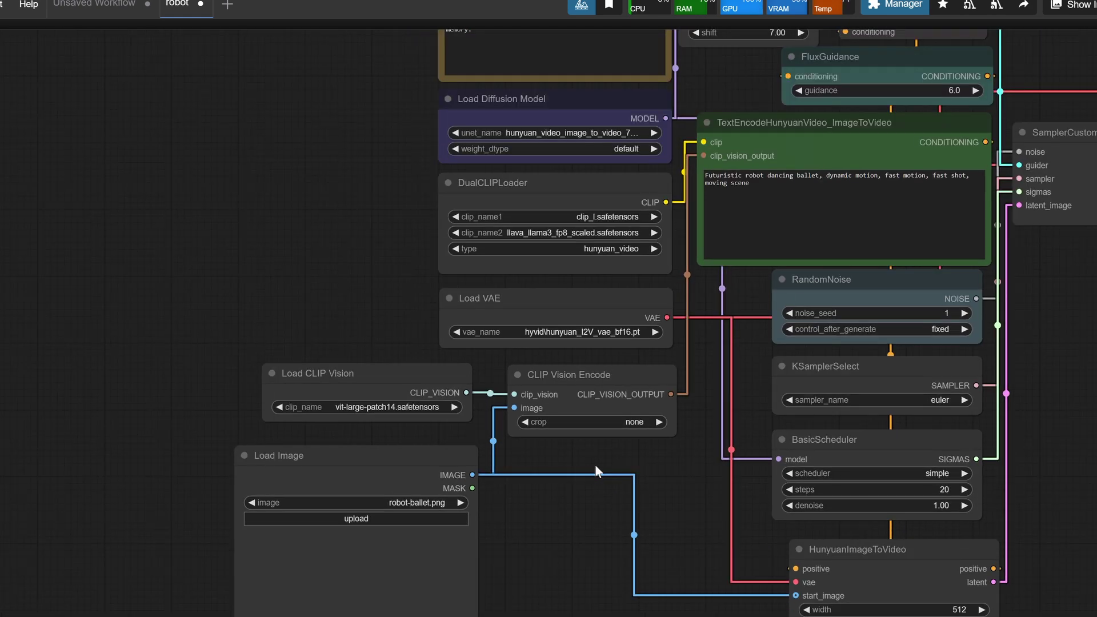
pyautogui.moveTo(1093, 352); pyautogui.dragTo(784, 408)
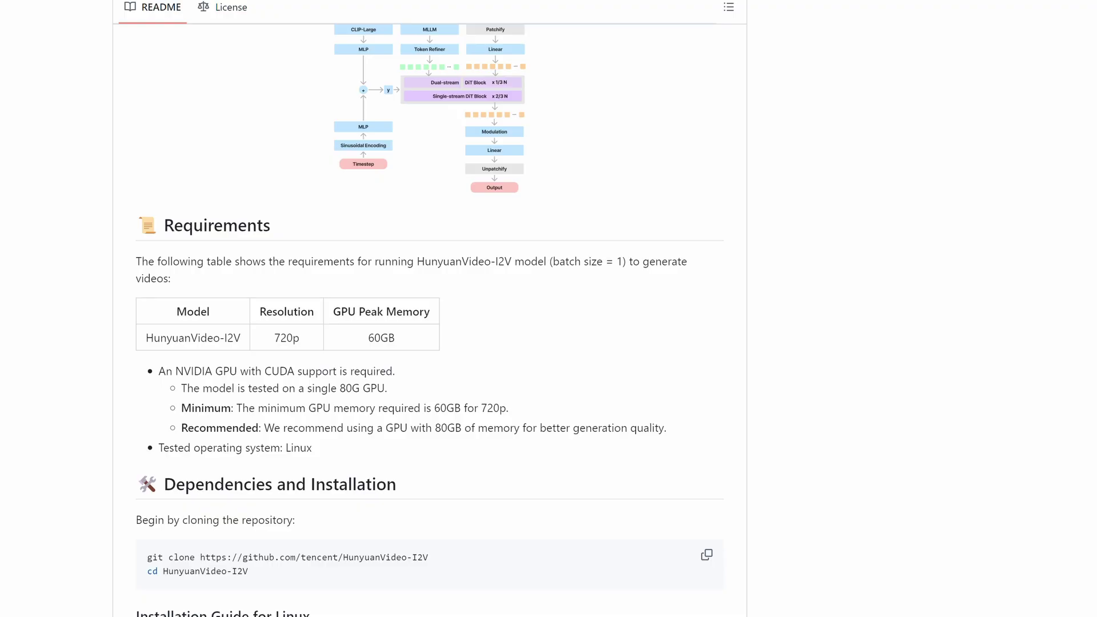
# Step: Open the checkpoints README from the News Download link and scroll to Download Text Encoder
pyautogui.scroll(15, 350, 206)
pyautogui.scroll(15, 380, 334)
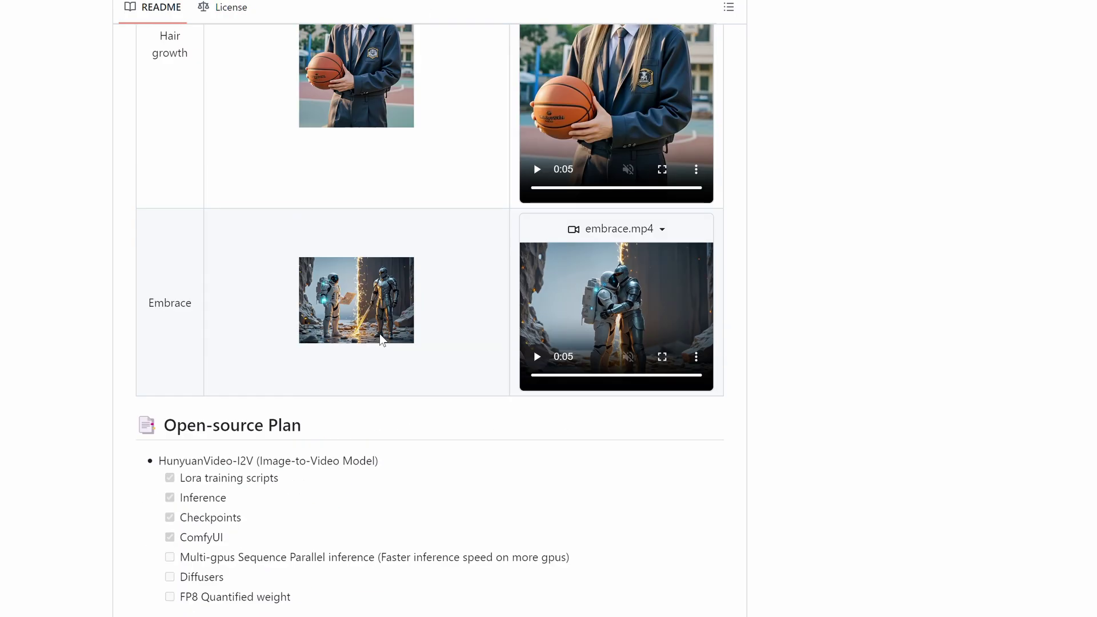
pyautogui.scroll(5, 379, 334)
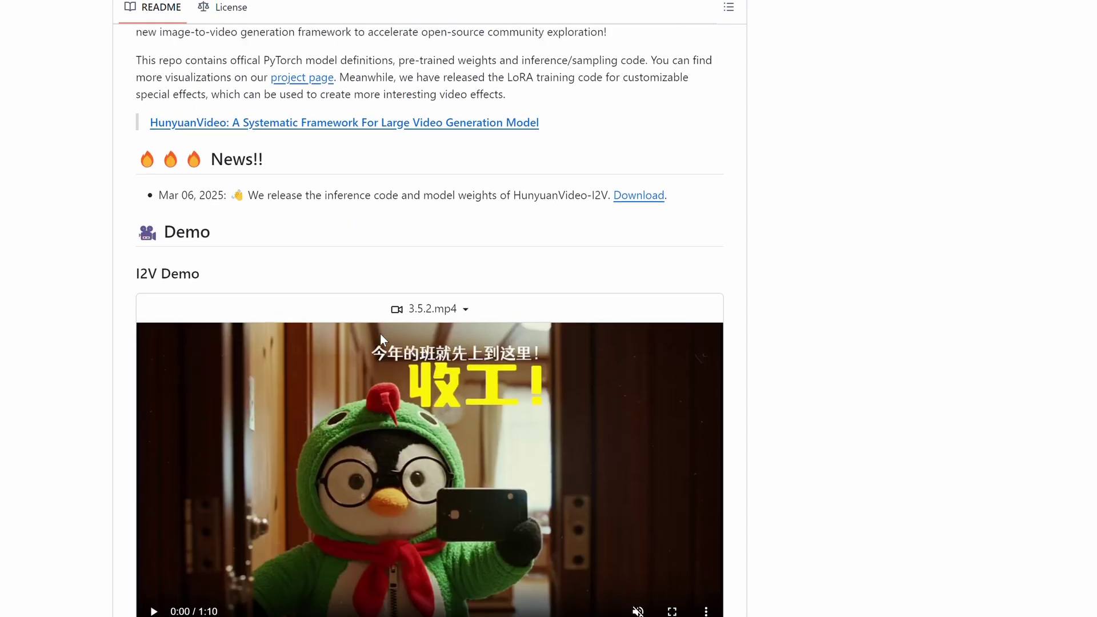
pyautogui.click(644, 196)
pyautogui.scroll(-4, 541, 316)
pyautogui.scroll(-5, 467, 345)
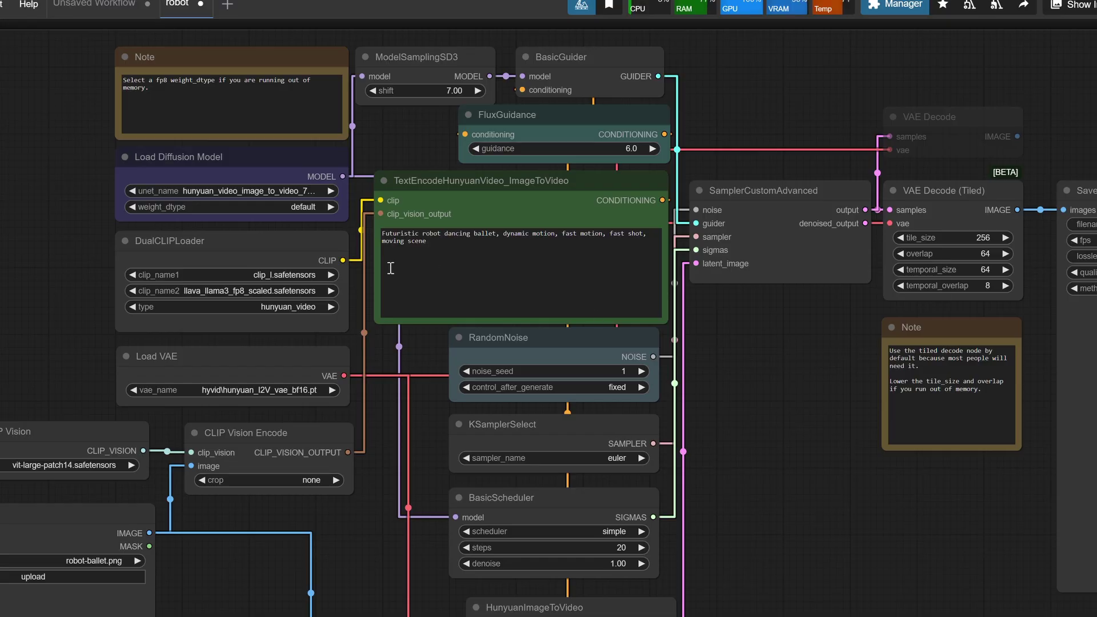
# Step: Set Load Diffusion Model's weight_dtype to fp8_e4m3fn and highlight the Note's tiled-decode and fp8 memory tips
pyautogui.click(308, 207)
pyautogui.moveTo(999, 400); pyautogui.dragTo(873, 350)
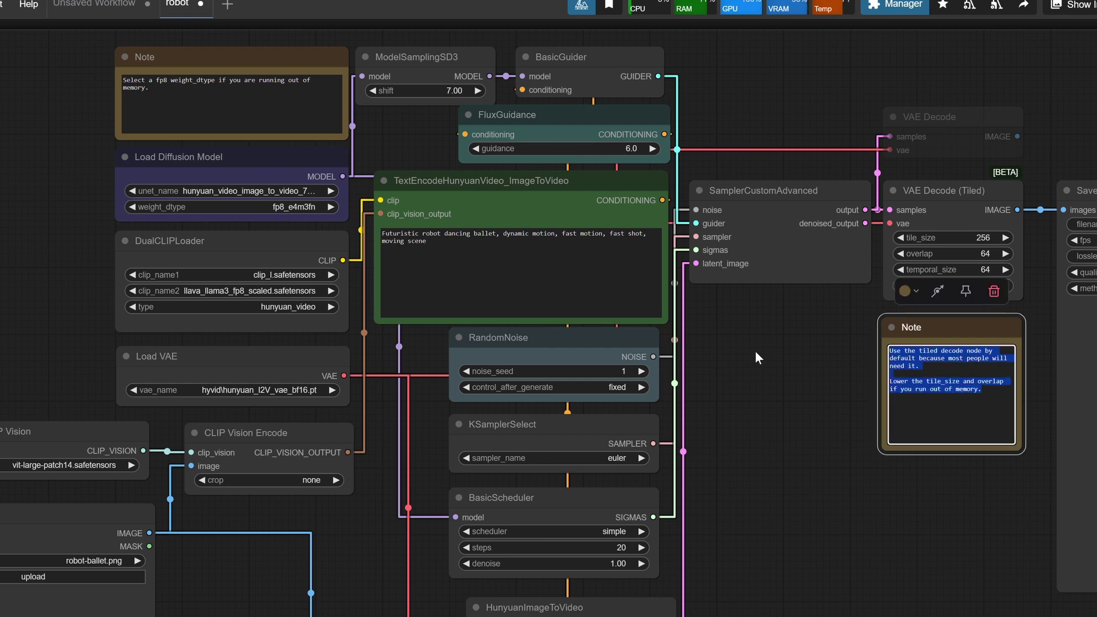
pyautogui.tripleClick(169, 93)
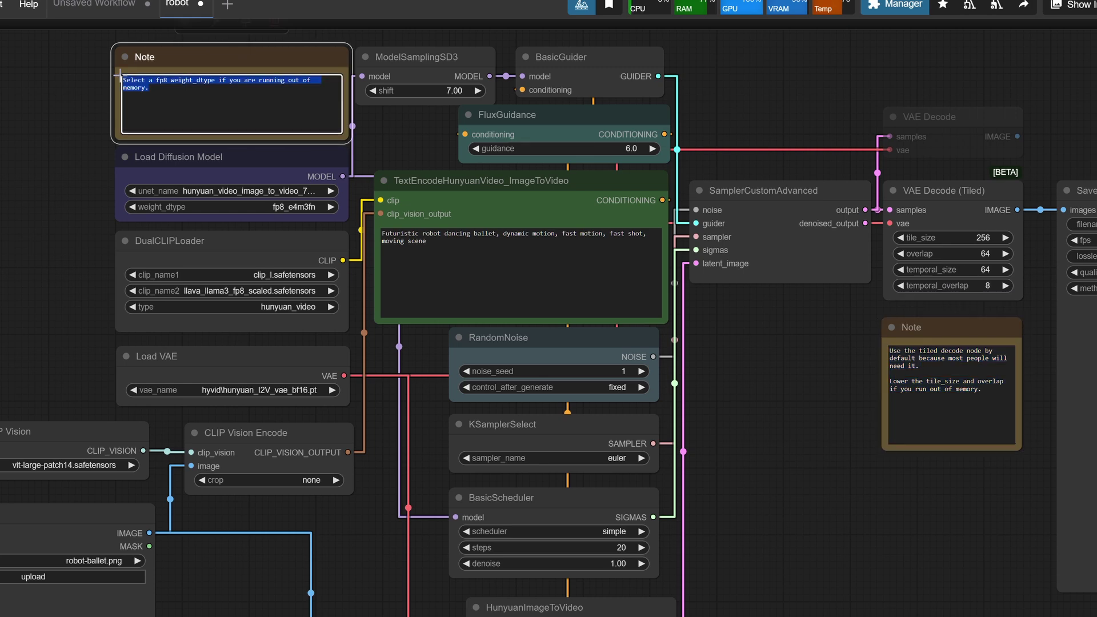